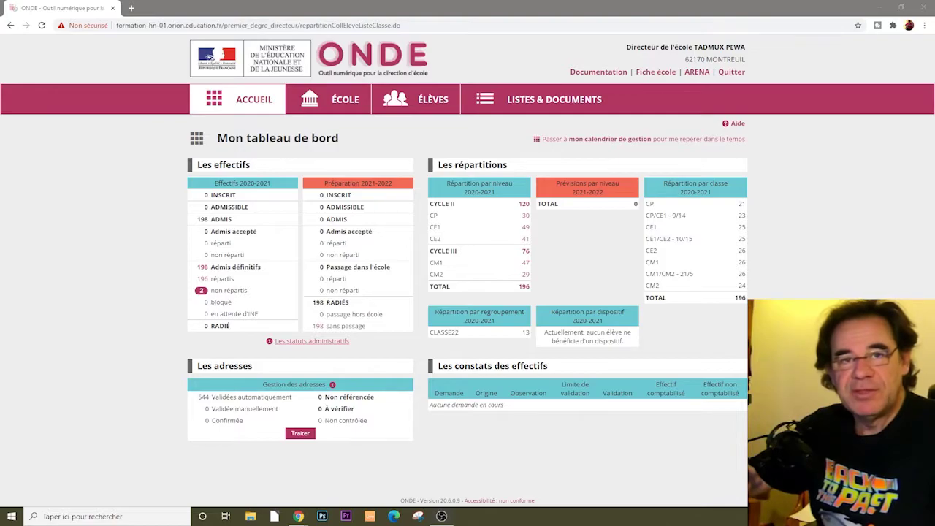
Examine the enrolment counts and the distributions by level and class on the dashboard.
key(ctrl+plus)
key(ctrl+plus)
key(ctrl+plus)
key(ctrl+plus)
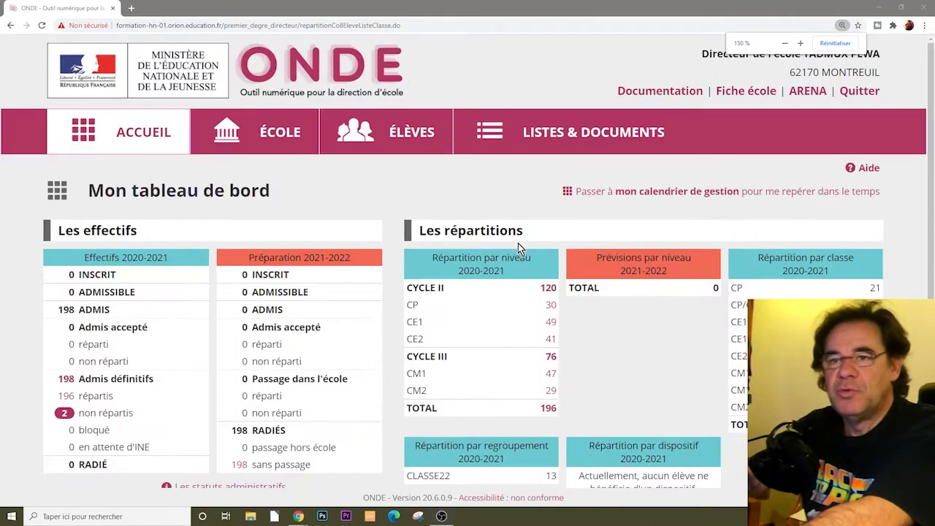
scroll(588, 245, down, 3)
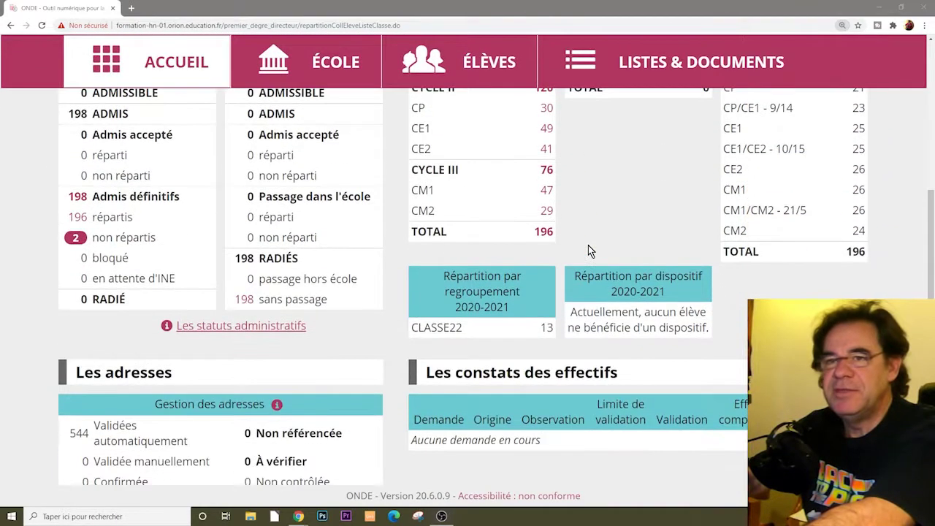
scroll(588, 245, up, 1)
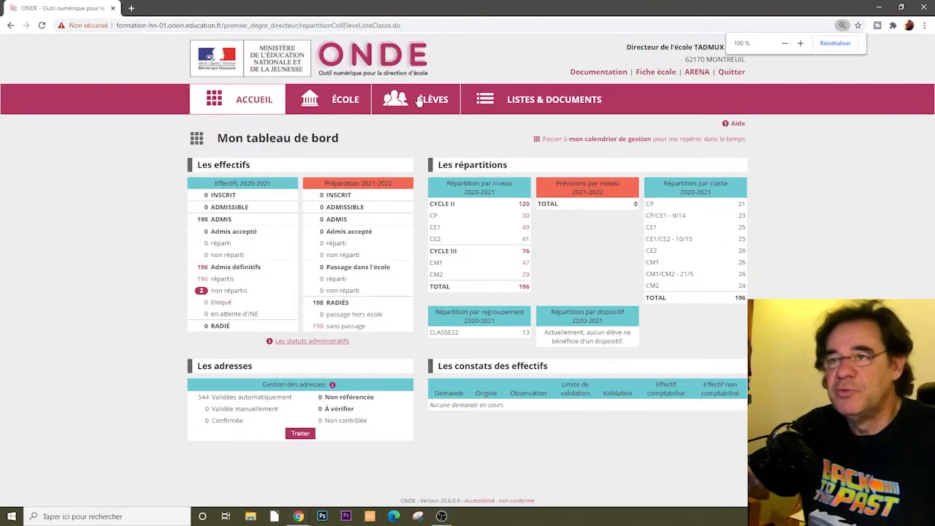
Open the permanent class assignment page under the collective management of pupil distribution, listing the 2020-2021 classes.
mouse_move(419, 103)
click(408, 173)
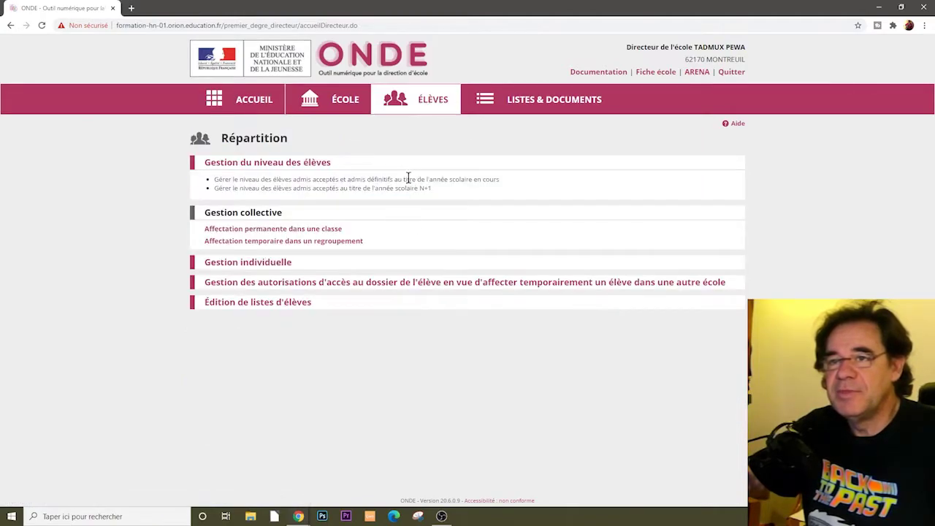
click(336, 230)
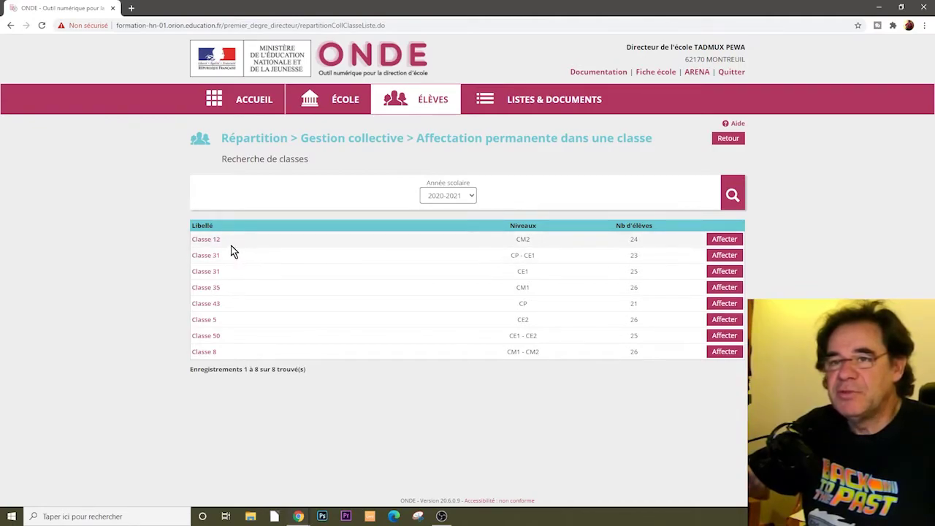
Review the levels of the single-level and double-level classes in the class list.
double_click(528, 237)
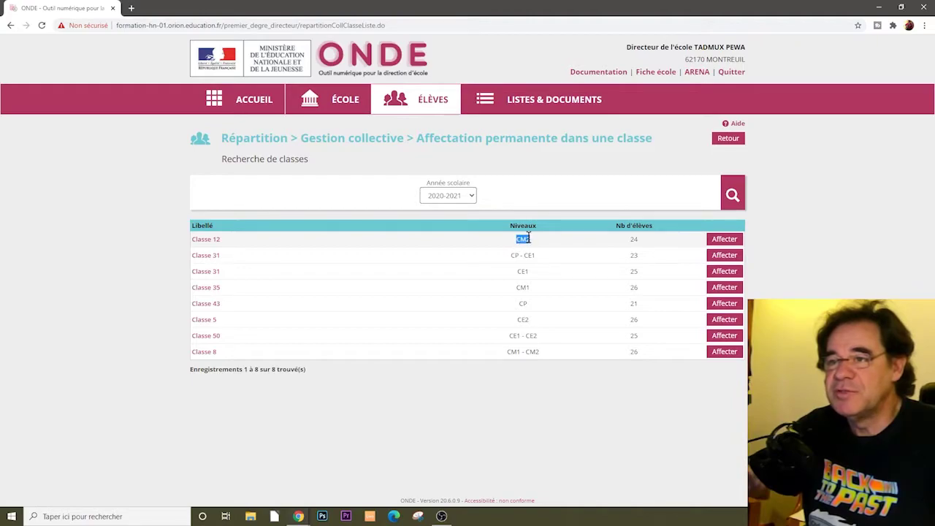
drag(507, 352, 557, 355)
drag(509, 260, 555, 334)
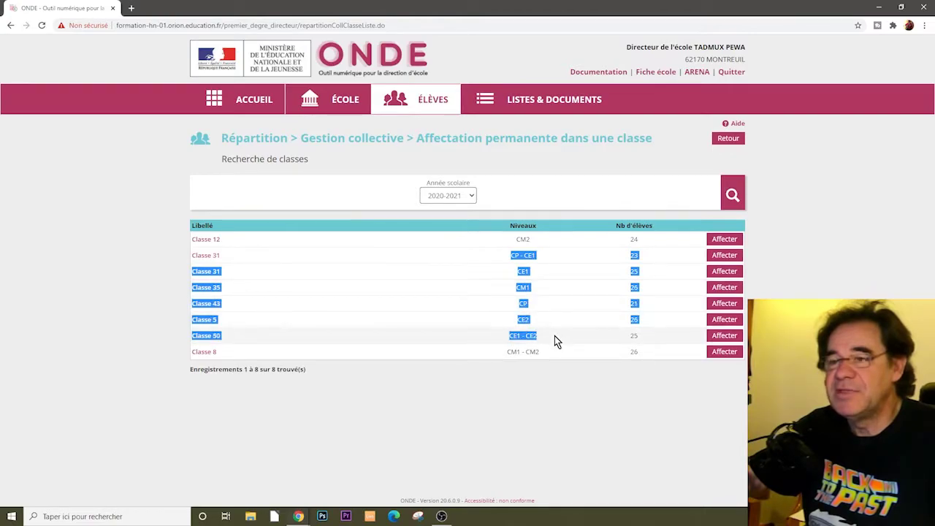
drag(554, 335, 534, 252)
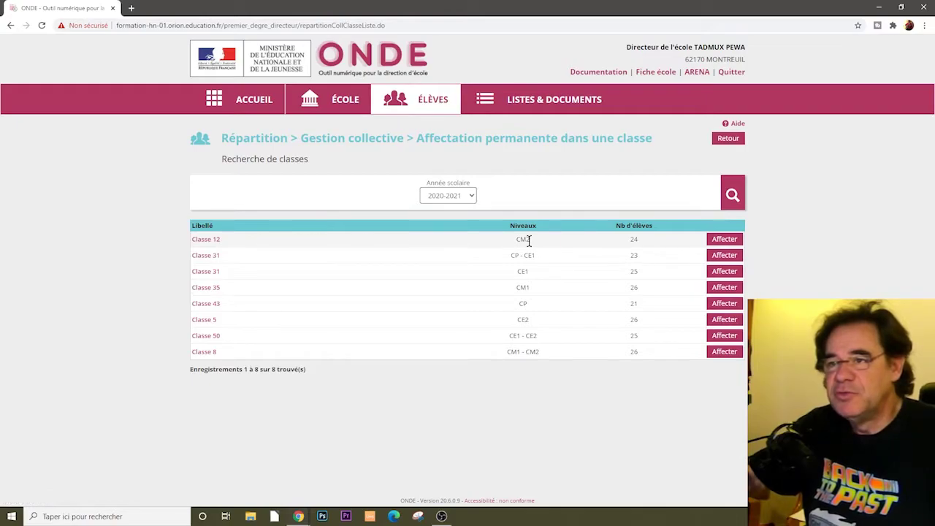
Assign the two undistributed CM2 pupils permanently to Classe 12.
click(728, 241)
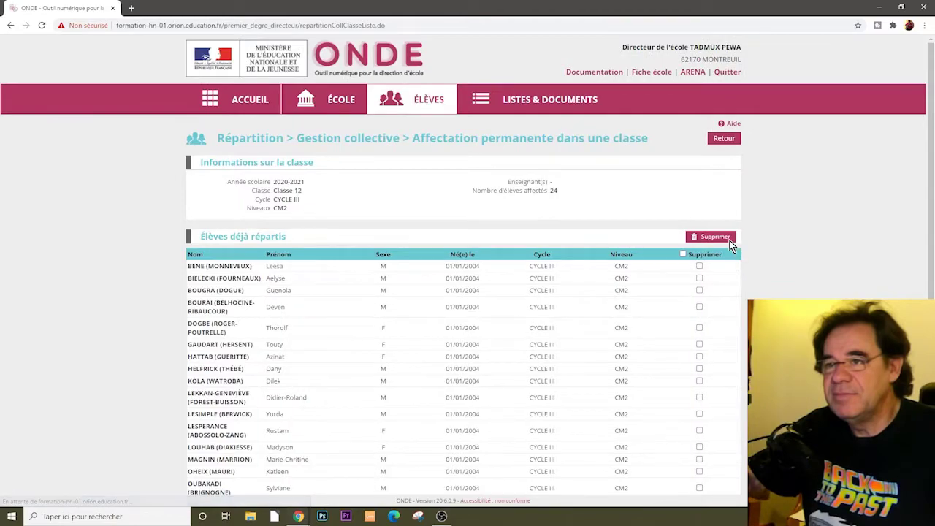
scroll(632, 198, down, 3)
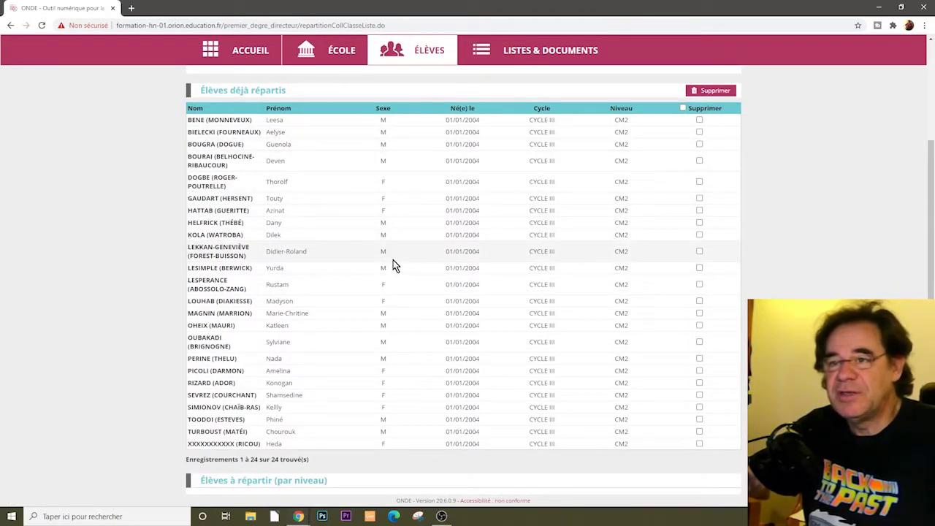
scroll(393, 266, down, 1)
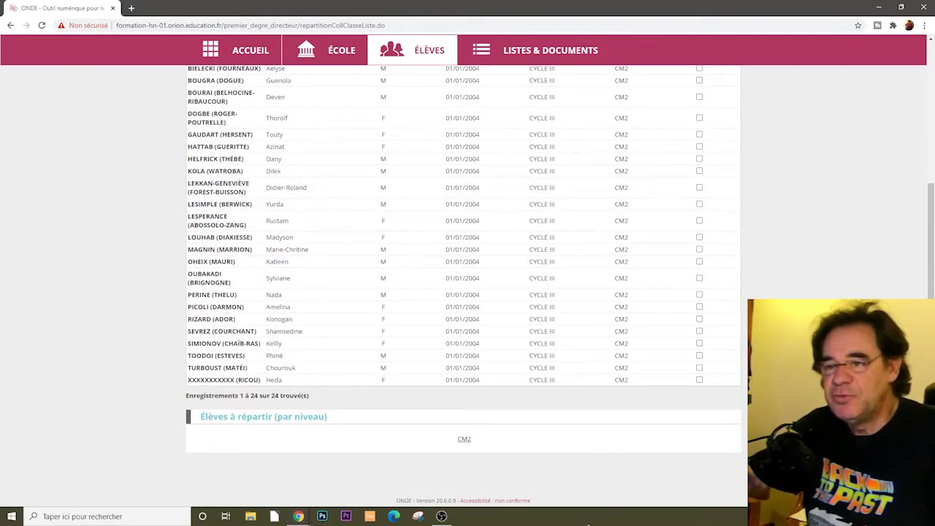
click(464, 441)
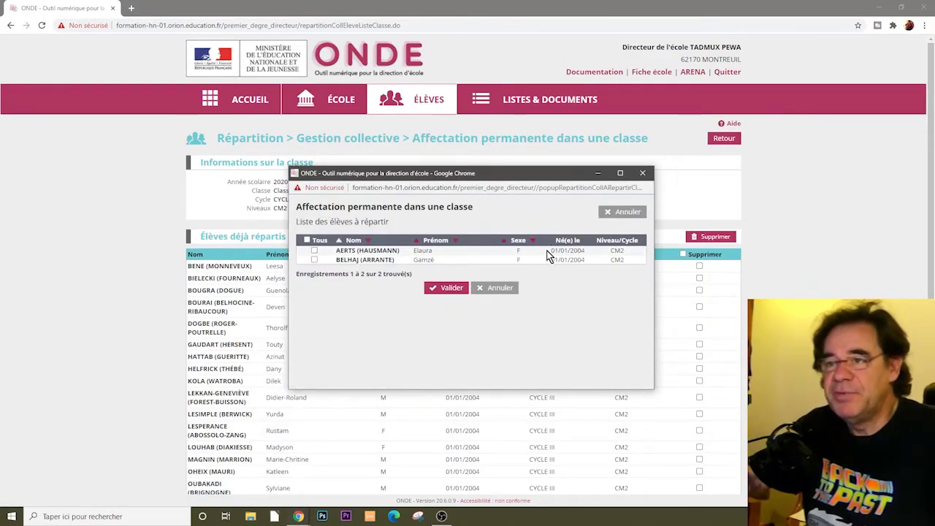
click(315, 250)
click(314, 260)
click(450, 288)
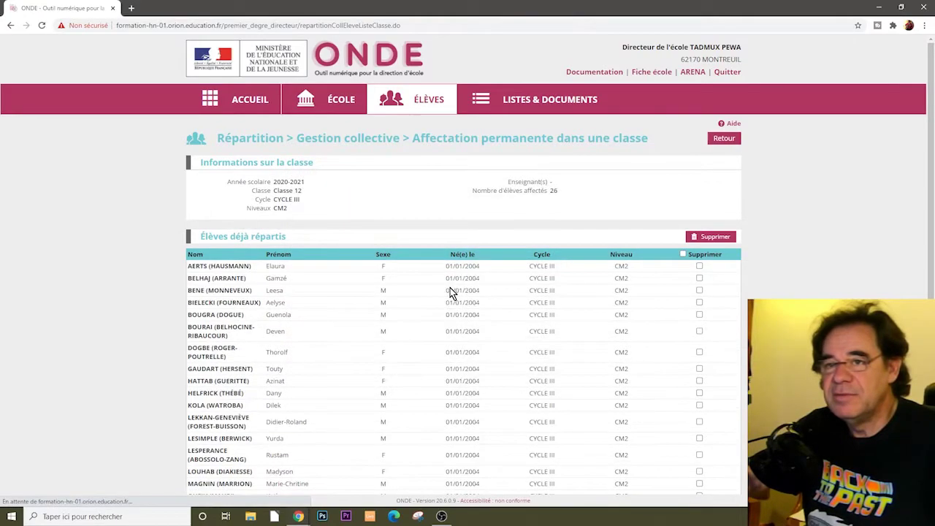
Check the added pupils in Classe 12's list, and return to the dashboard to review the distribution counts.
drag(183, 266, 249, 282)
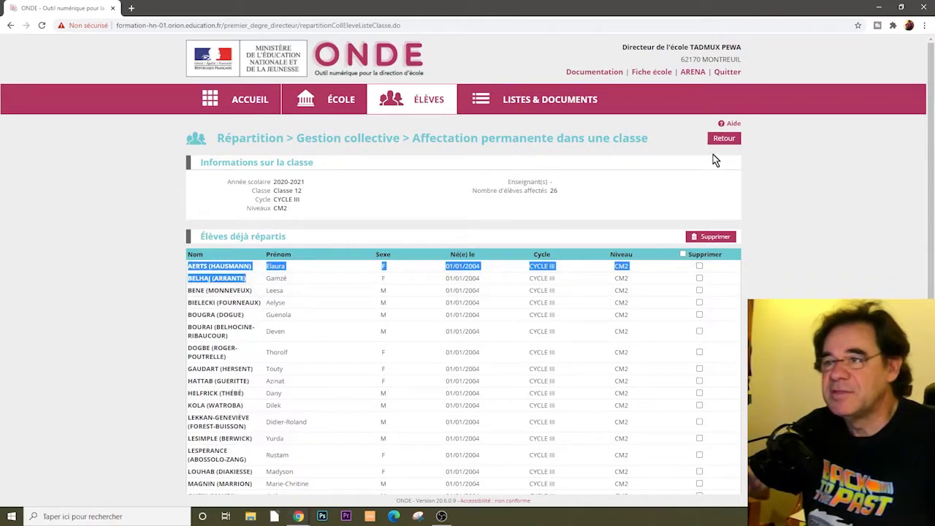
click(723, 139)
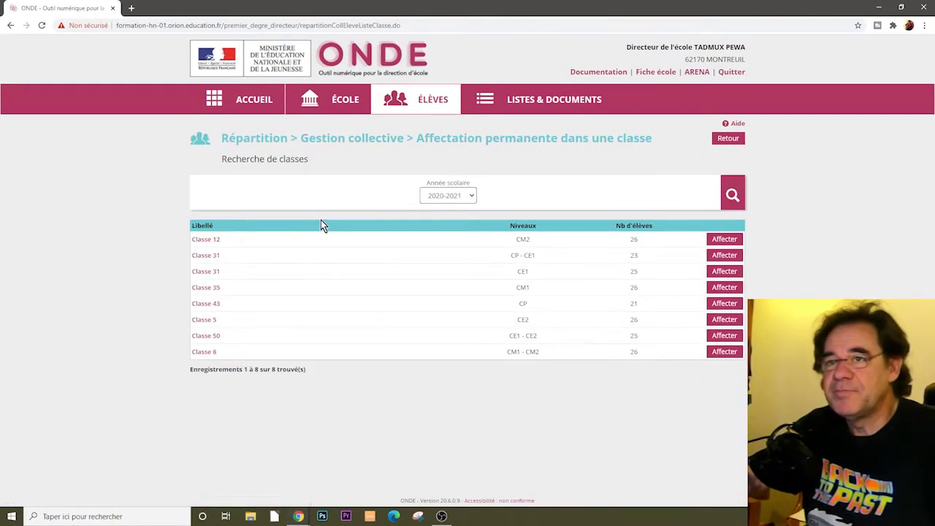
click(251, 103)
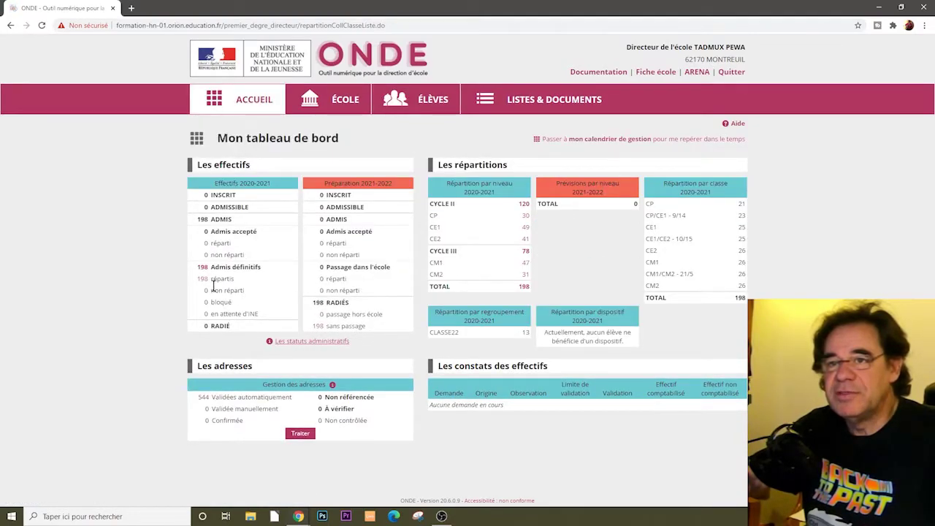
scroll(219, 299, up, 4)
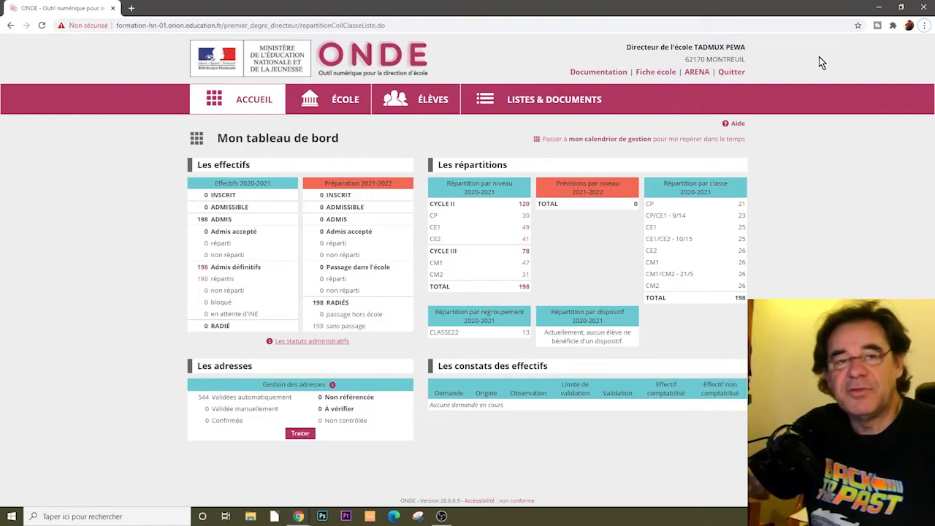
Add the CM1 level to Classe 12 alongside CM2 and save the class.
click(329, 100)
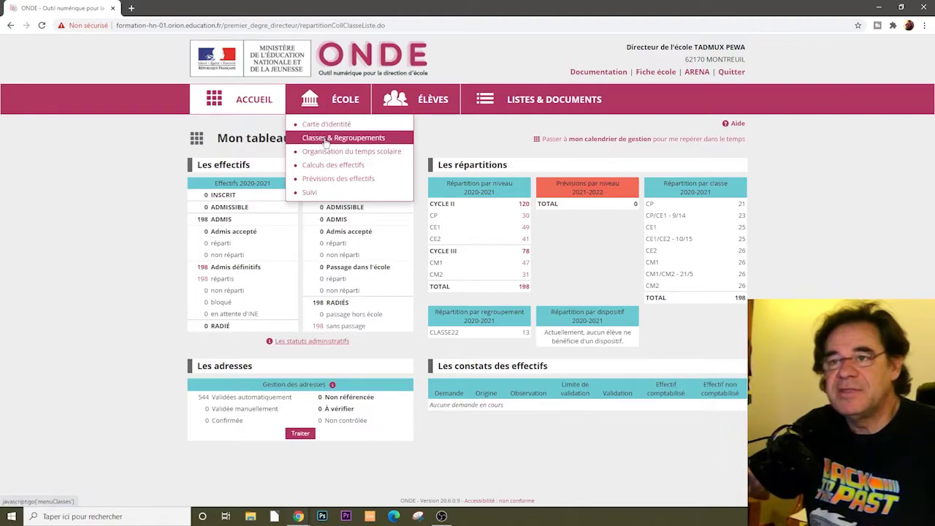
click(326, 139)
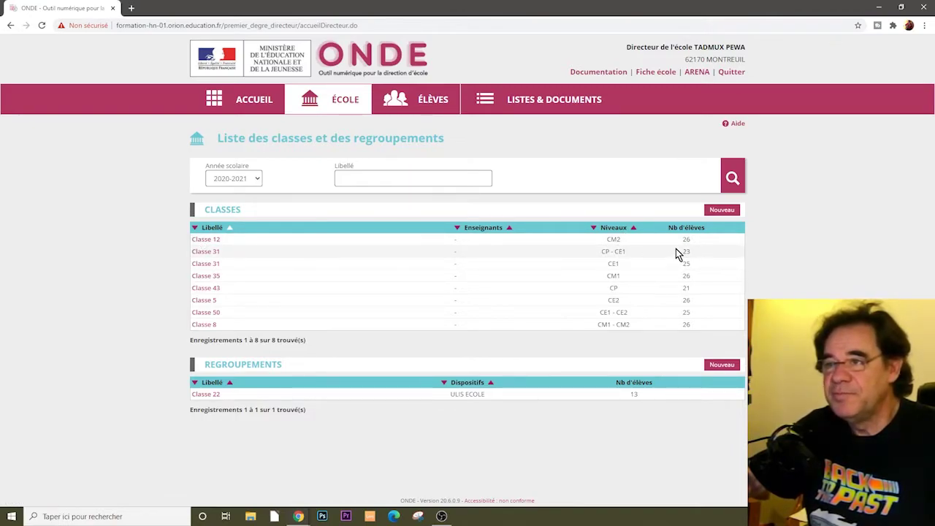
click(206, 239)
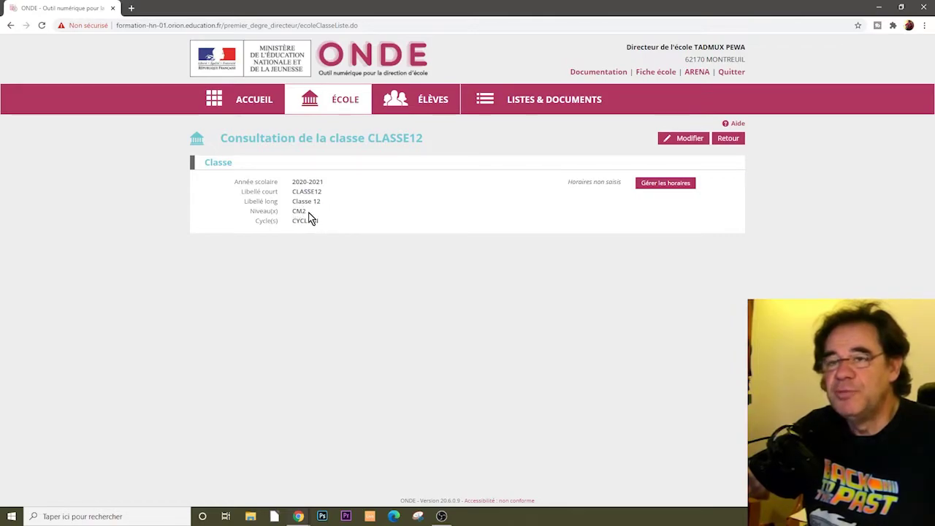
click(689, 139)
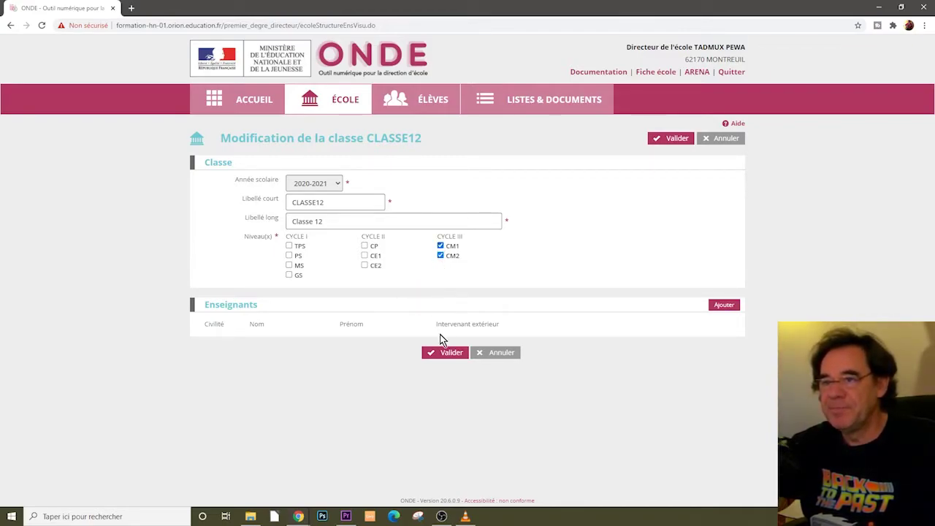
click(447, 353)
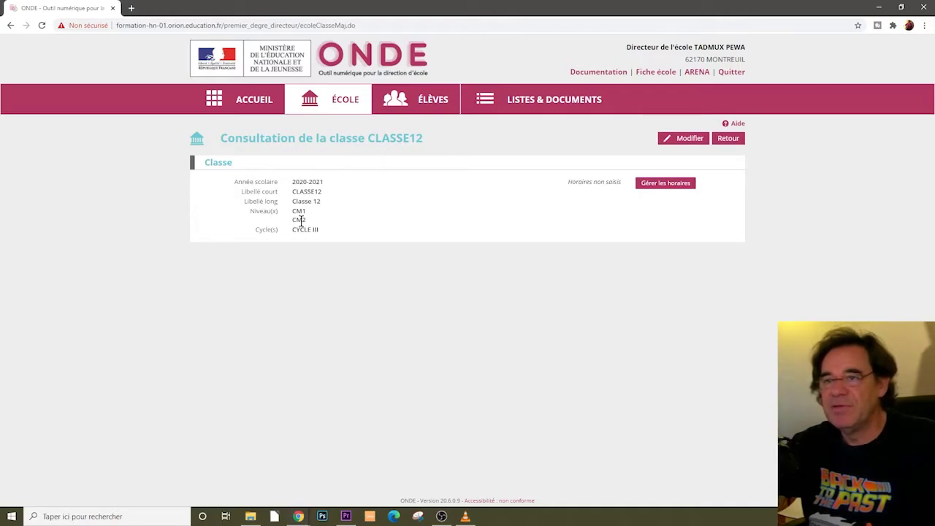
Search the 2020-2021 classes for permanent assignment, open Classe 12 and review its assigned pupils.
mouse_move(420, 104)
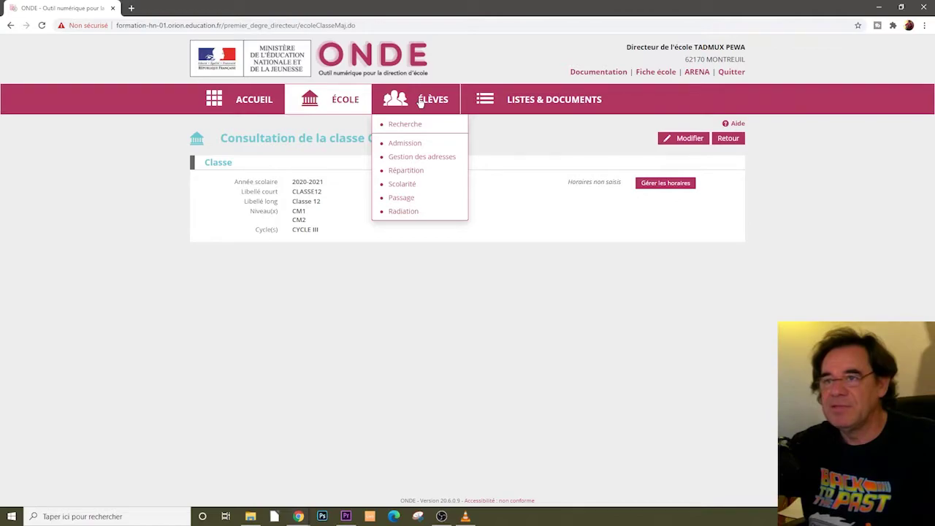
click(405, 173)
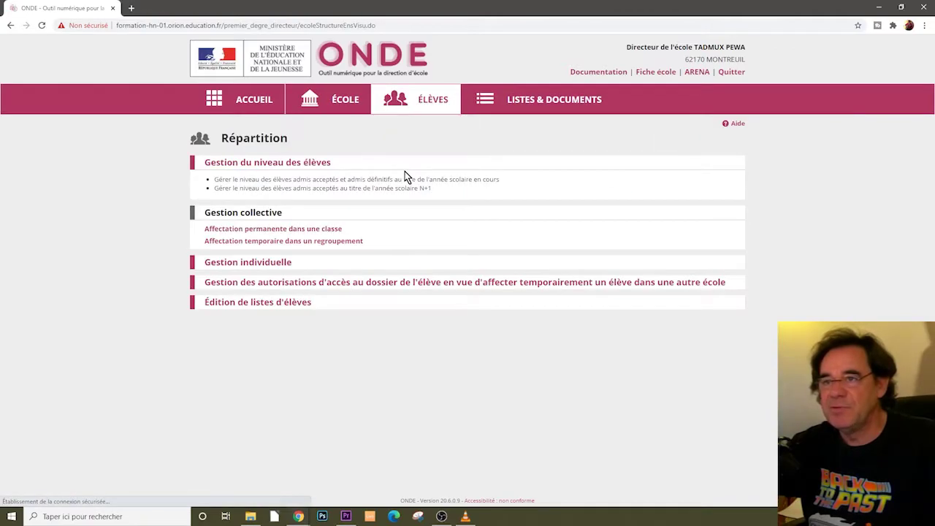
click(253, 229)
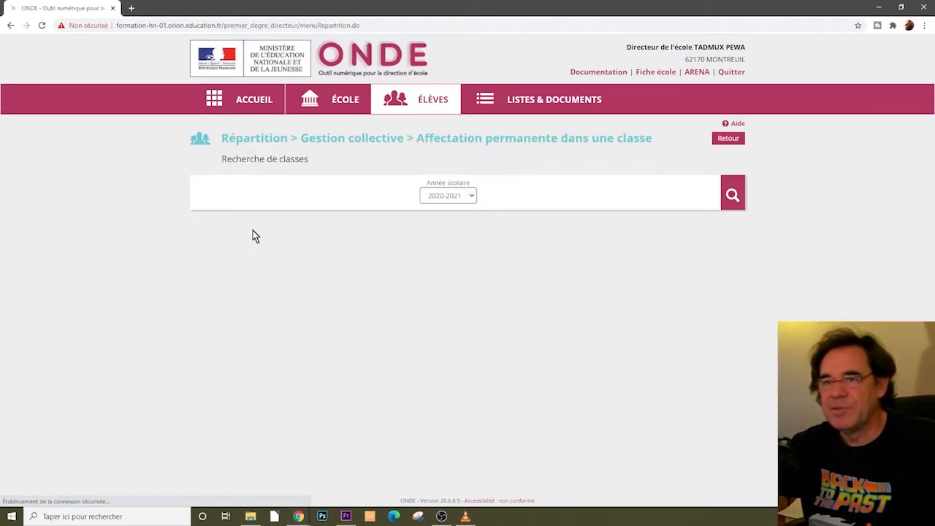
click(732, 195)
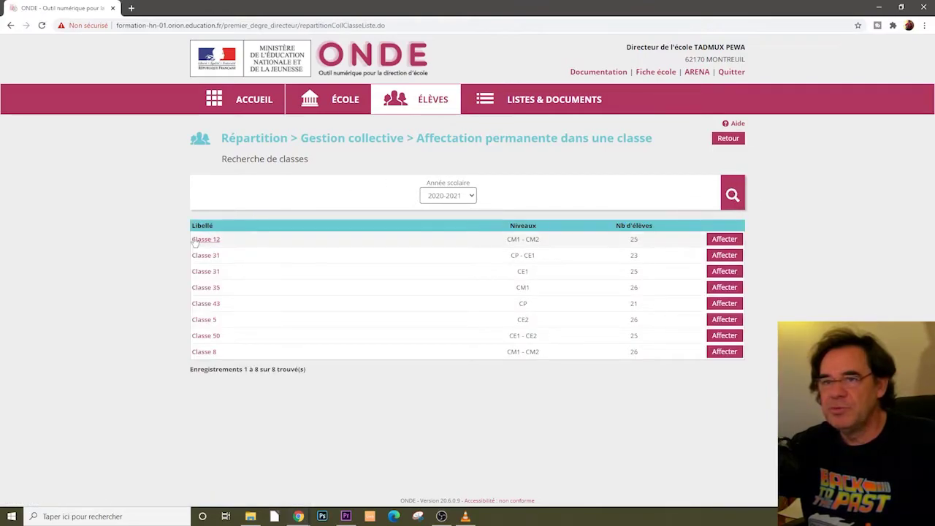
click(725, 240)
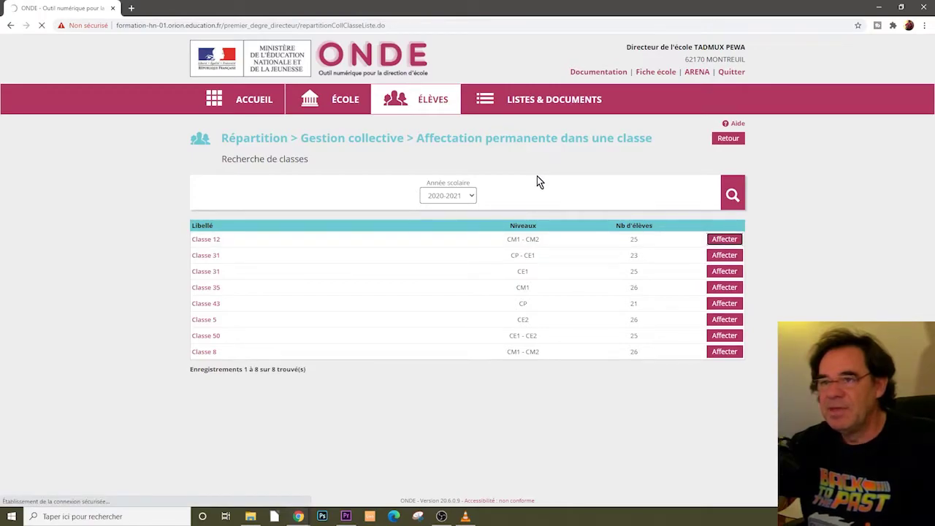
scroll(487, 177, down, 1)
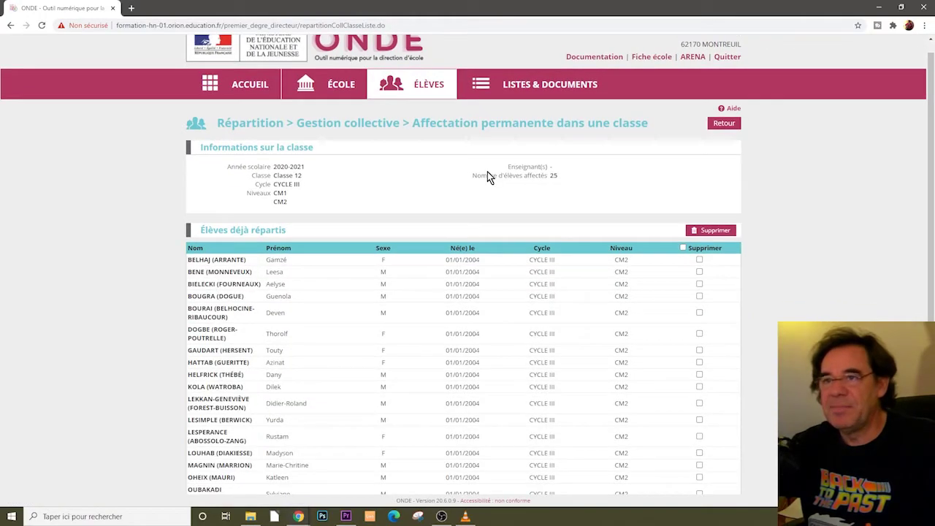
scroll(488, 175, down, 5)
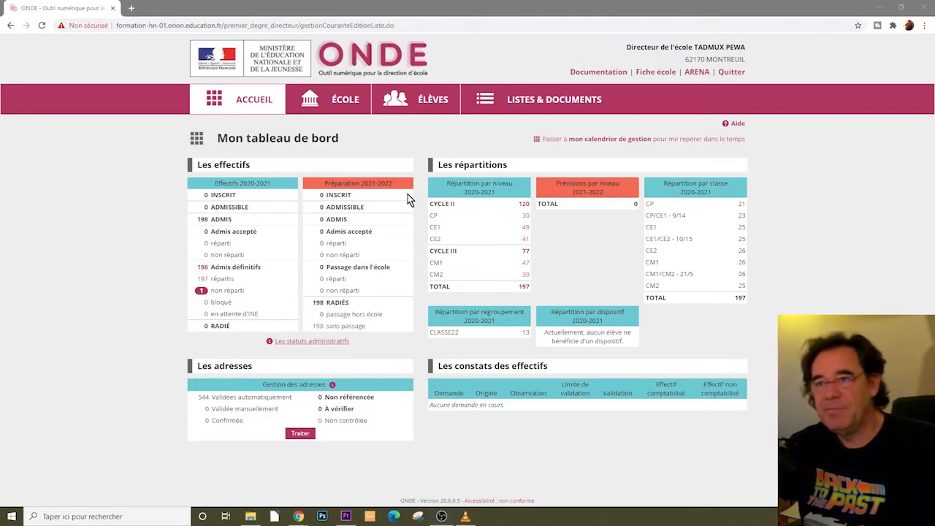
Open pupil level management and search the 2020-2021 pupils by the unassigned pupil's last name.
click(426, 101)
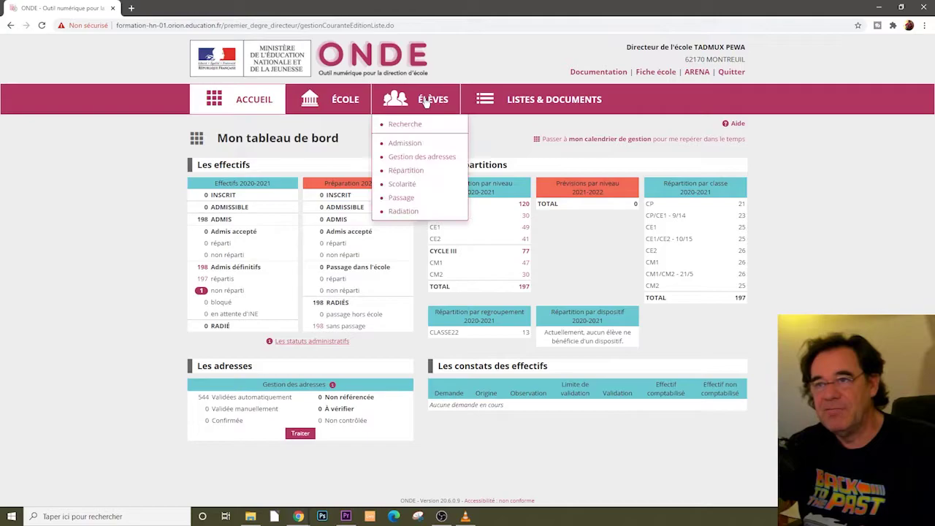
click(409, 167)
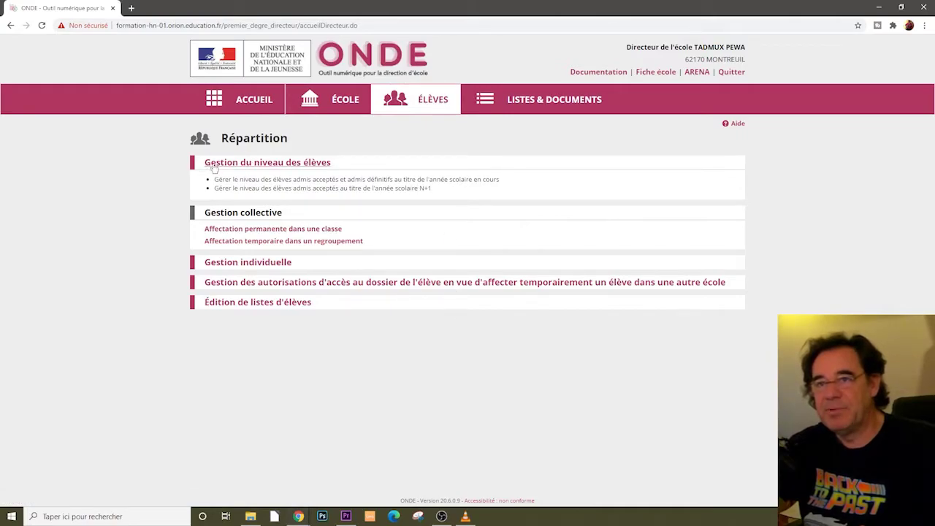
click(283, 165)
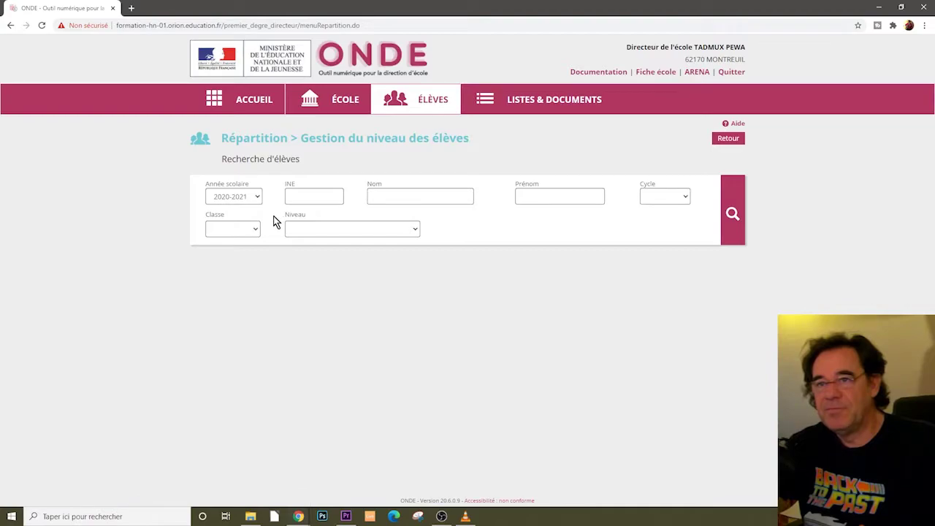
click(393, 194)
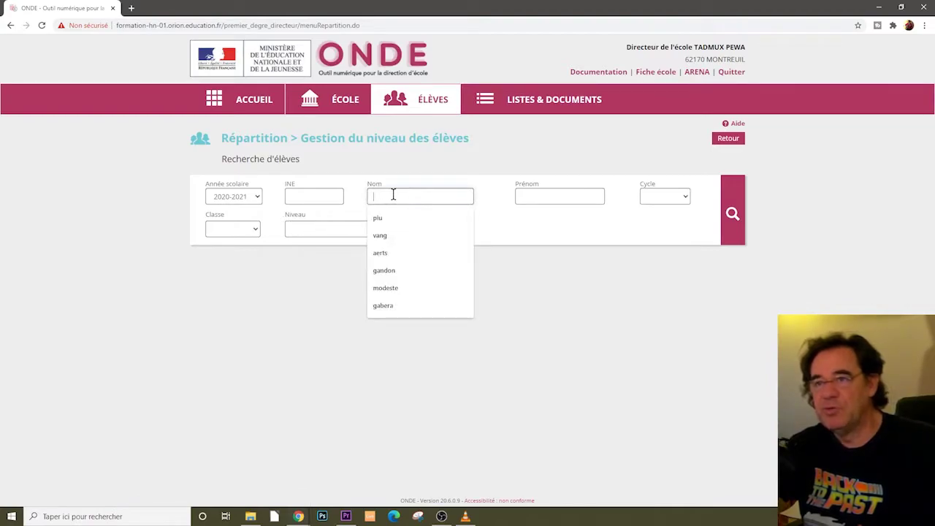
text(aerts)
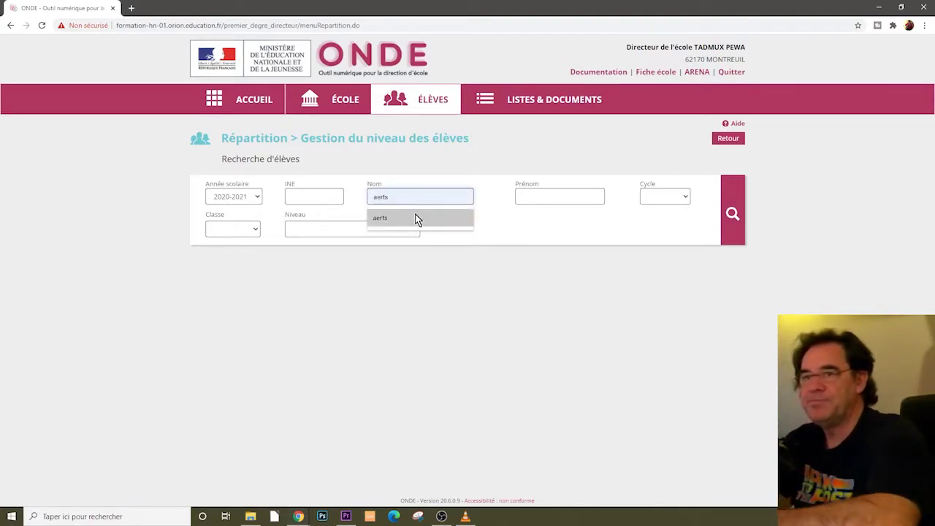
click(414, 216)
click(733, 213)
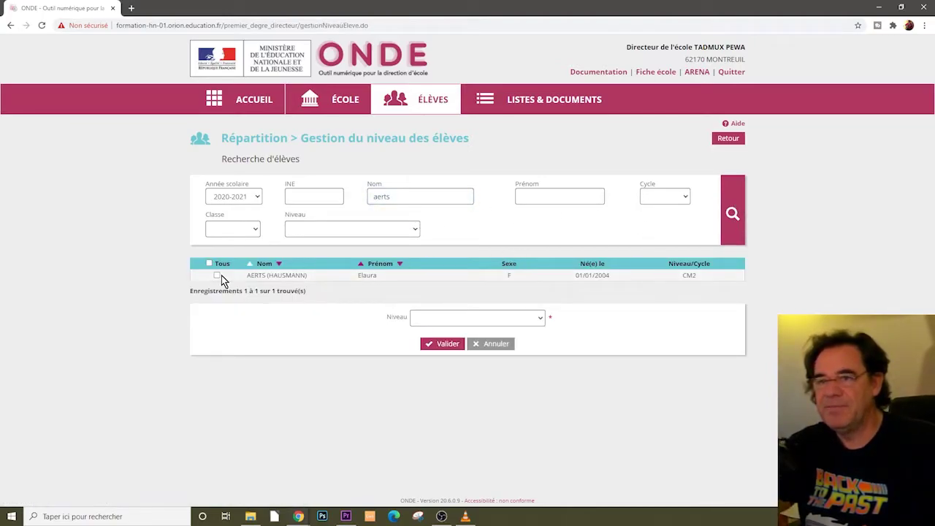
Set the unassigned pupil's level to COURS MOYEN 1ERE ANNEE, confirm the update and leave pupil level management.
click(217, 275)
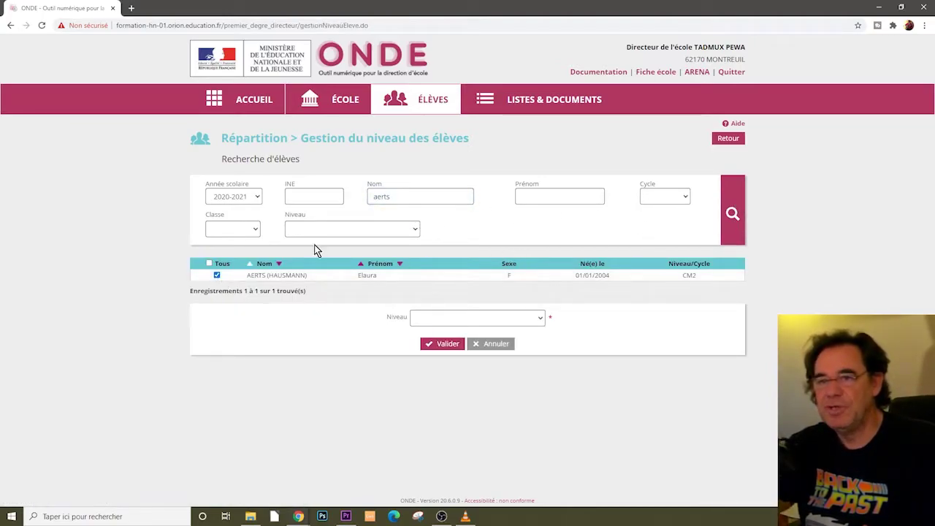
click(541, 320)
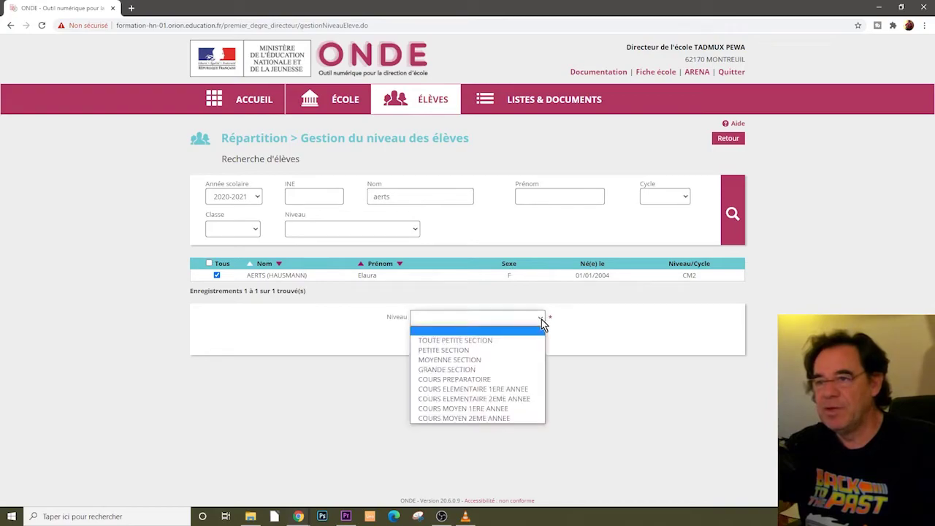
click(484, 411)
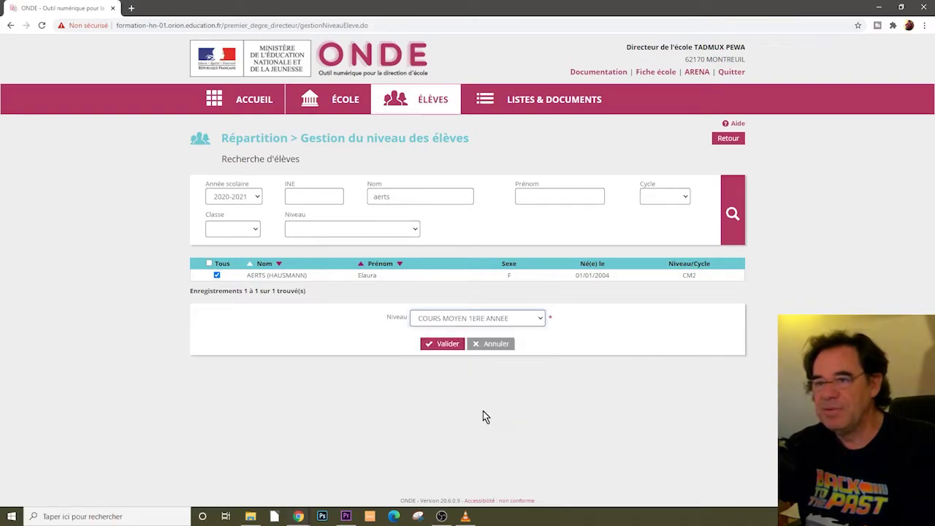
click(446, 343)
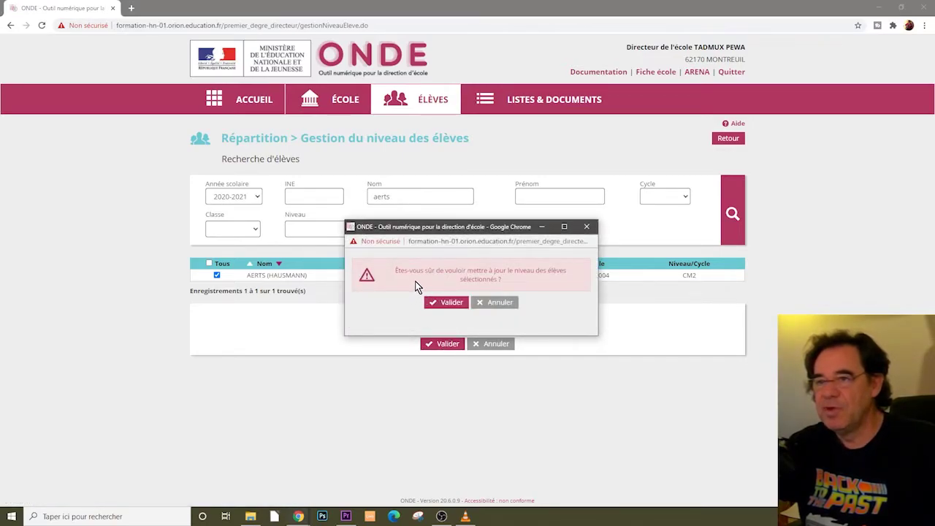
click(451, 302)
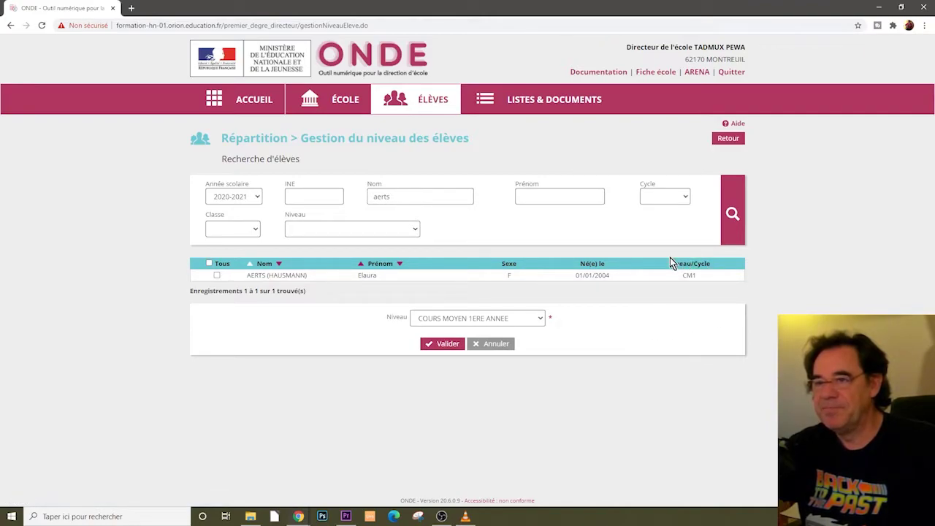
click(492, 347)
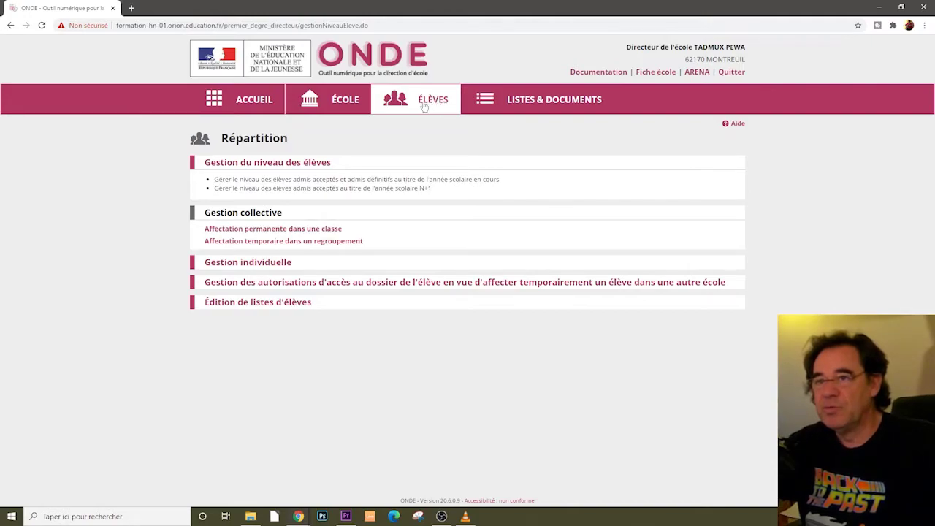
Search the 2020-2021 classes for collective permanent assignment and open Classe 12 to assign pupils.
click(424, 107)
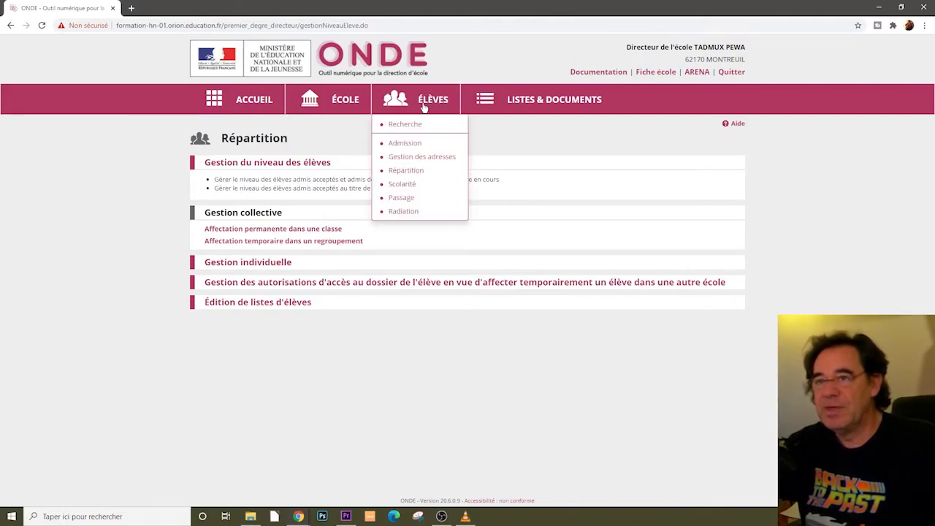
click(407, 172)
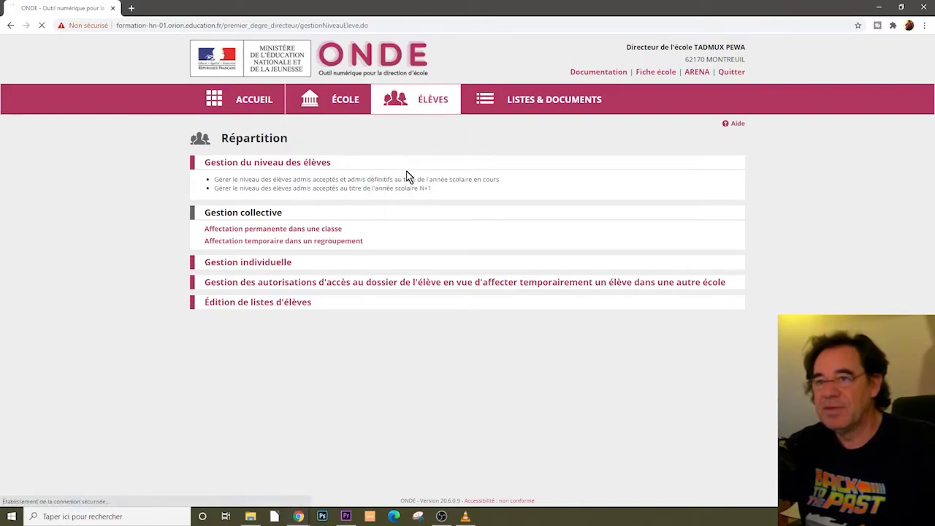
click(244, 229)
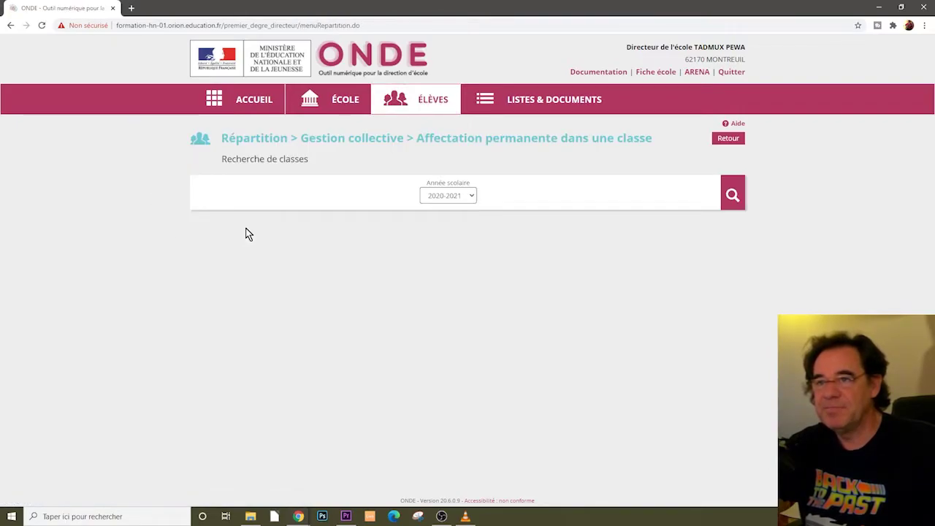
click(732, 196)
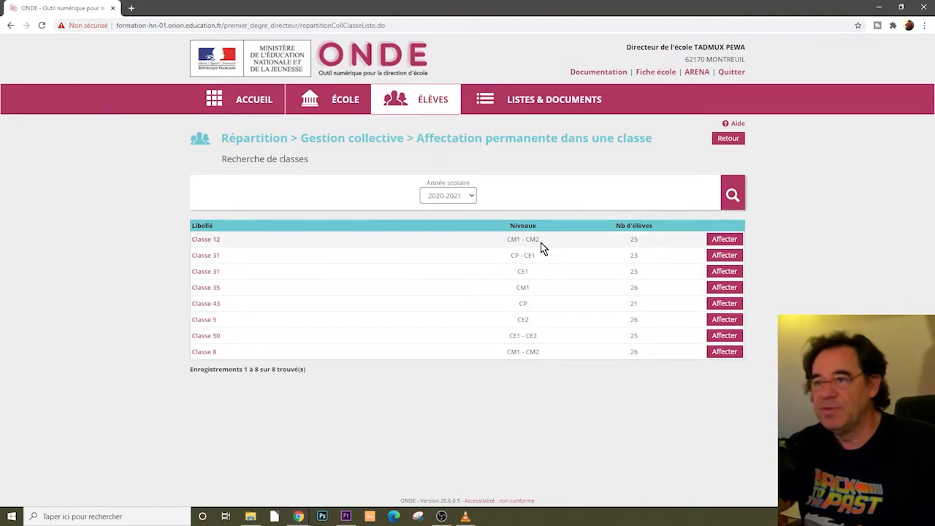
click(735, 242)
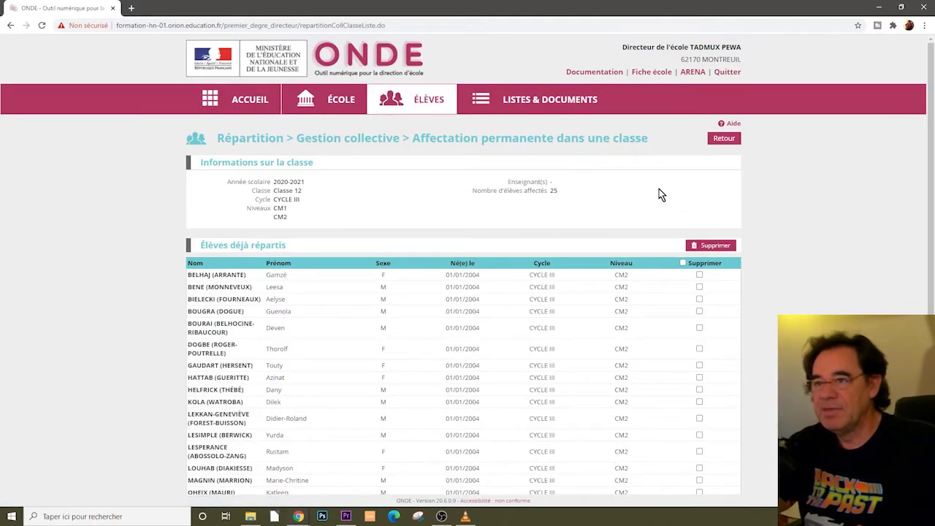
Assign the remaining CM1 pupil to Classe 12 and check the pupil's row among those already distributed.
scroll(659, 193, down, 3)
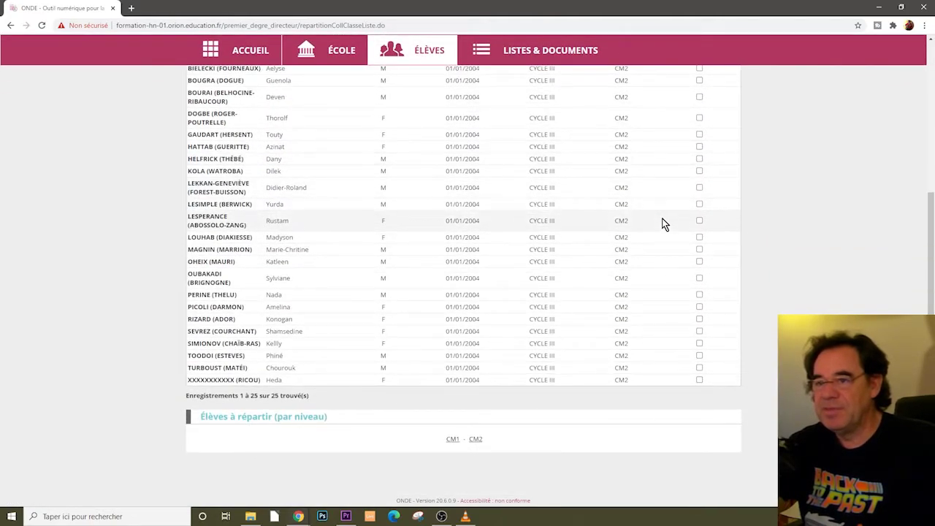
click(452, 441)
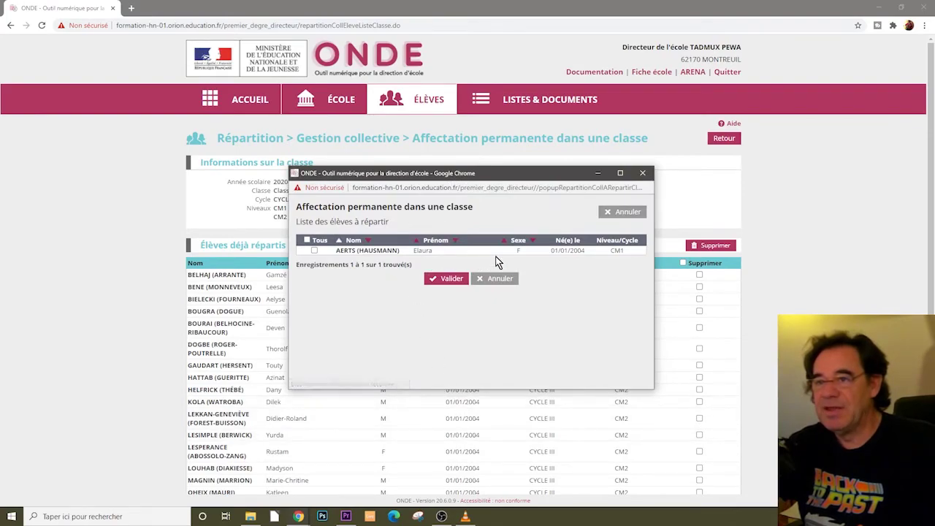
click(314, 250)
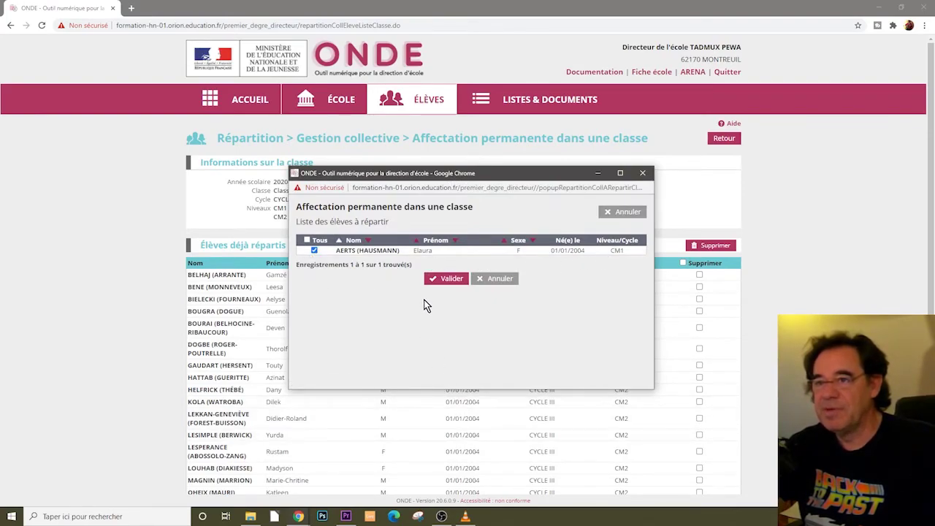
click(451, 279)
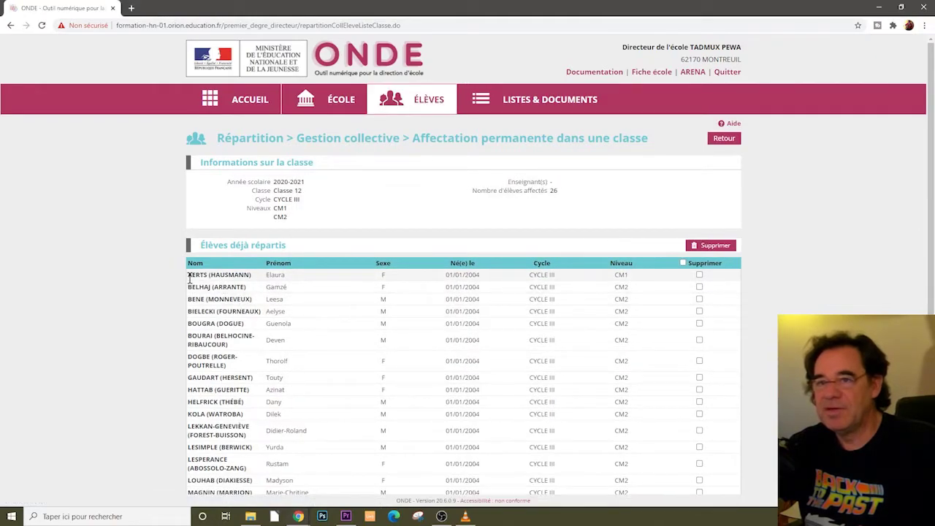
drag(203, 275, 624, 269)
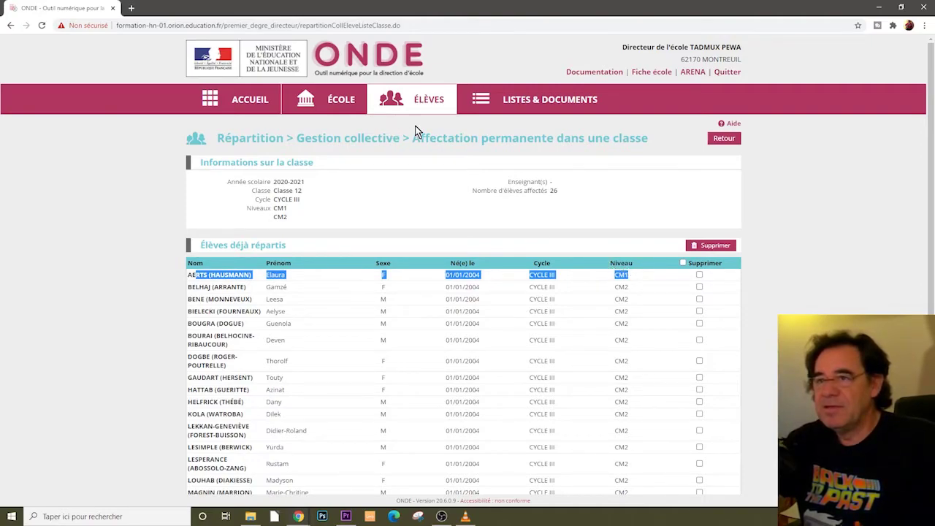
Generate the simple pupil list by class, filtered to Répartis pupils in Classe 12.
mouse_move(501, 108)
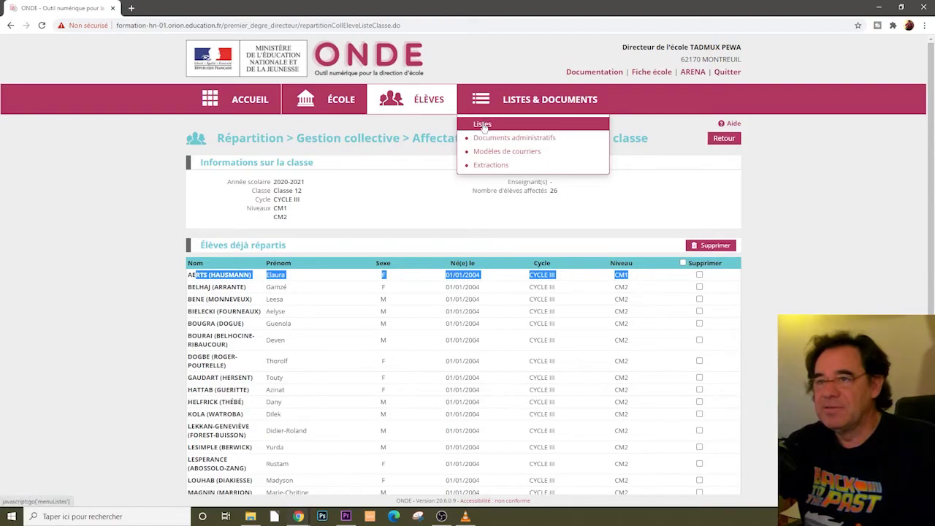
click(485, 129)
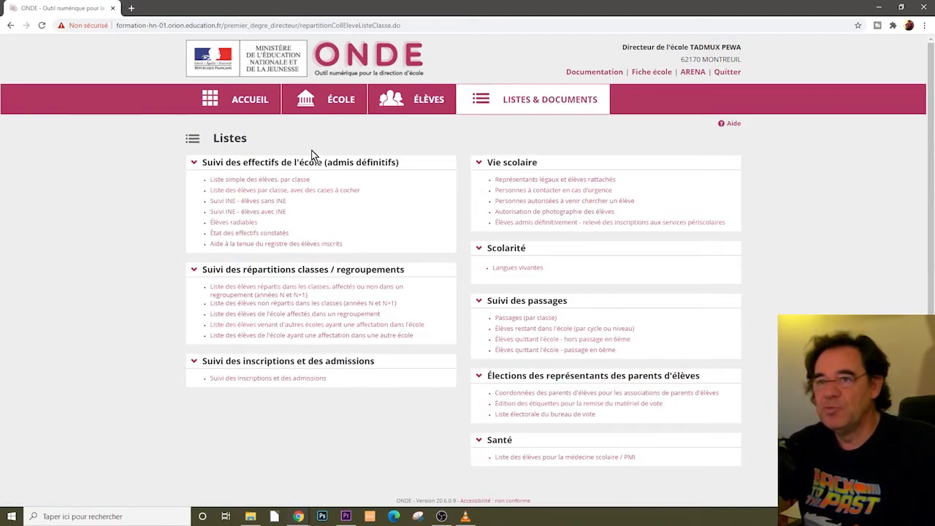
click(261, 181)
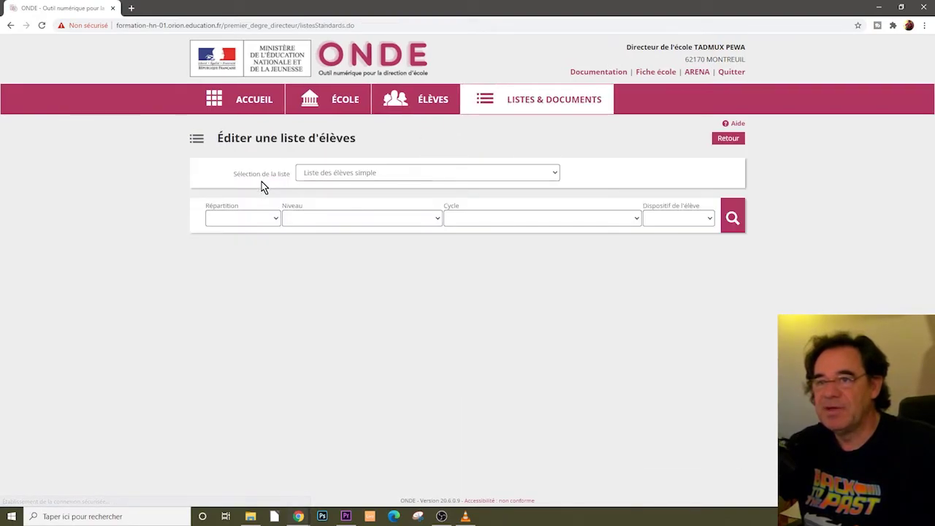
click(251, 219)
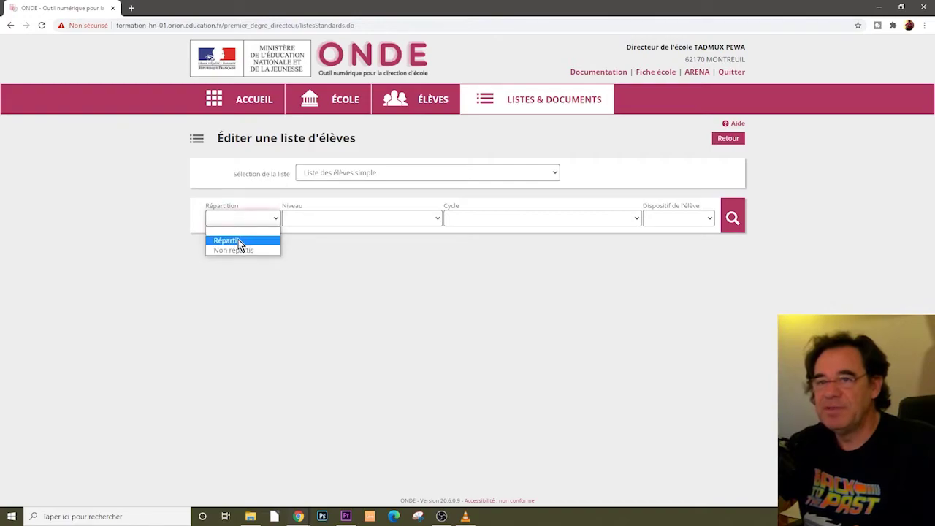
click(238, 244)
click(333, 218)
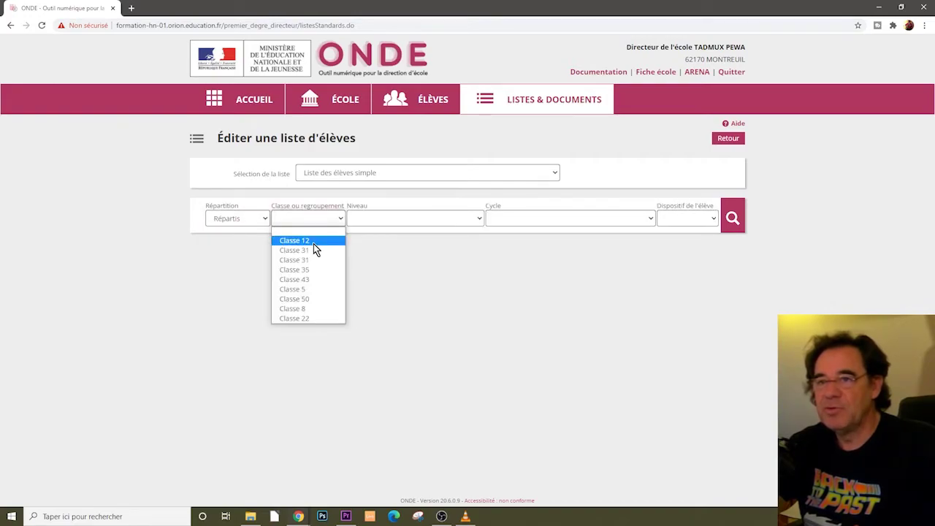
click(311, 248)
click(732, 218)
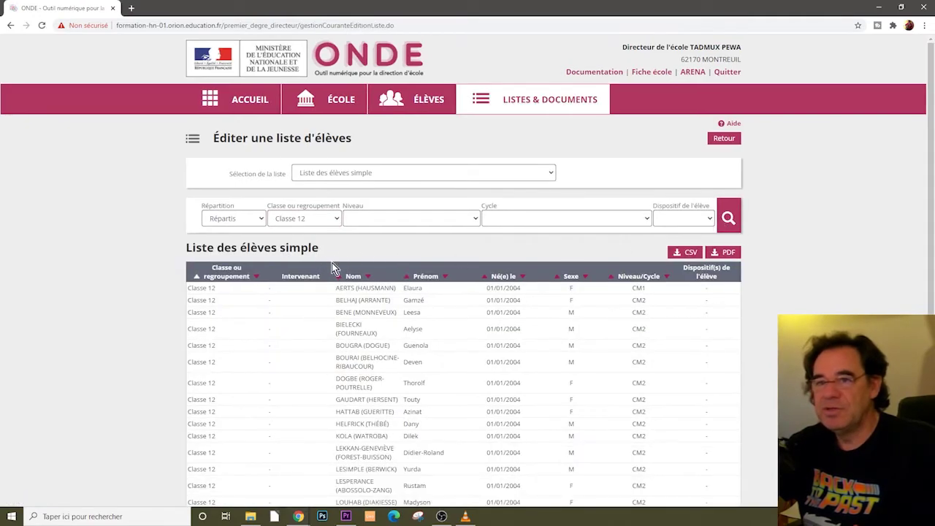
Review the Classe 12 pupil list and check the newly assigned pupil's row and level.
scroll(356, 278, down, 3)
scroll(356, 278, up, 3)
scroll(357, 279, down, 3)
scroll(357, 278, up, 2)
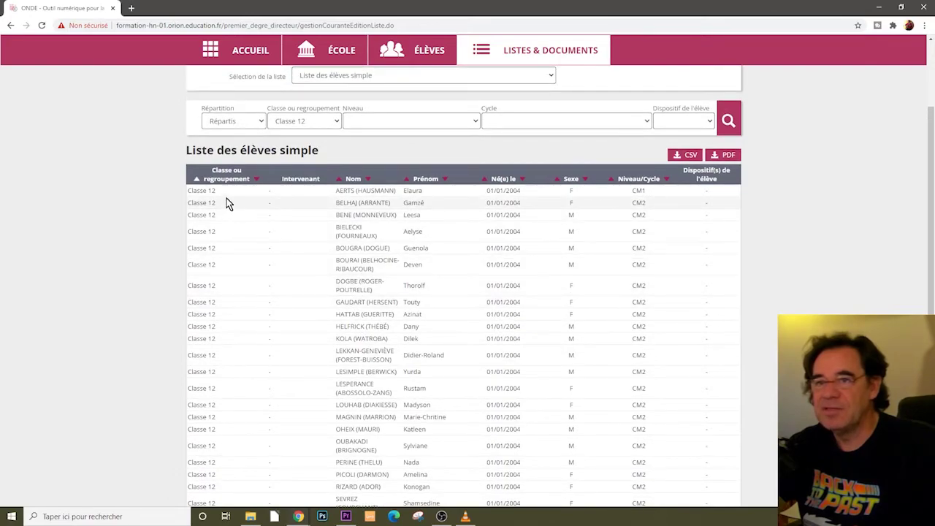
drag(297, 191, 633, 193)
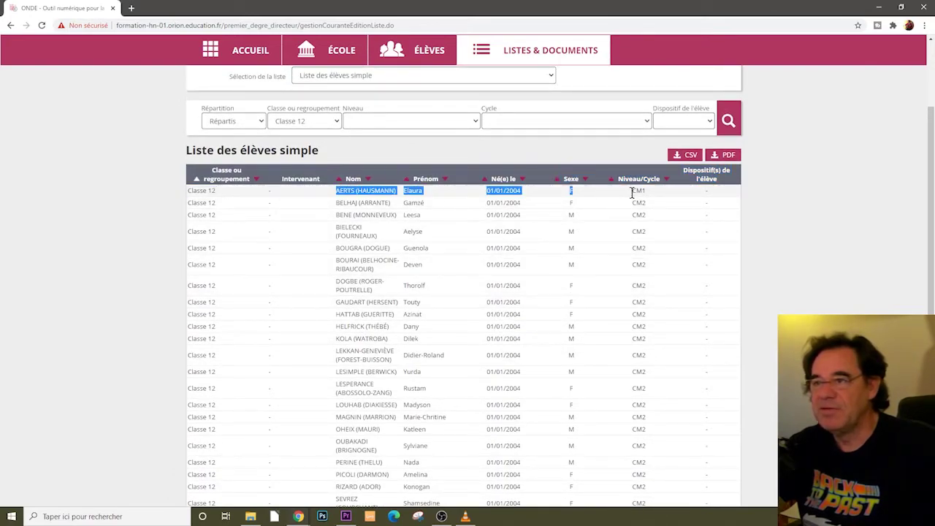
scroll(581, 274, up, 1)
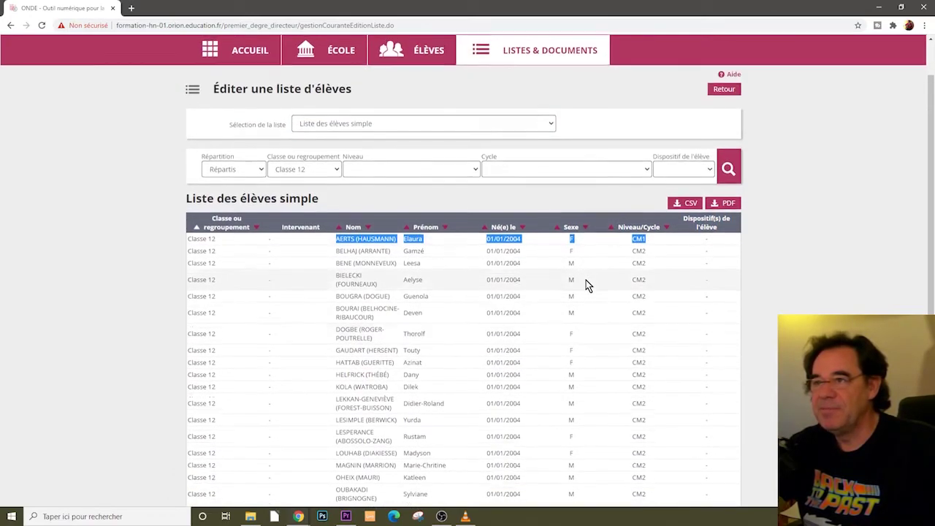
click(692, 252)
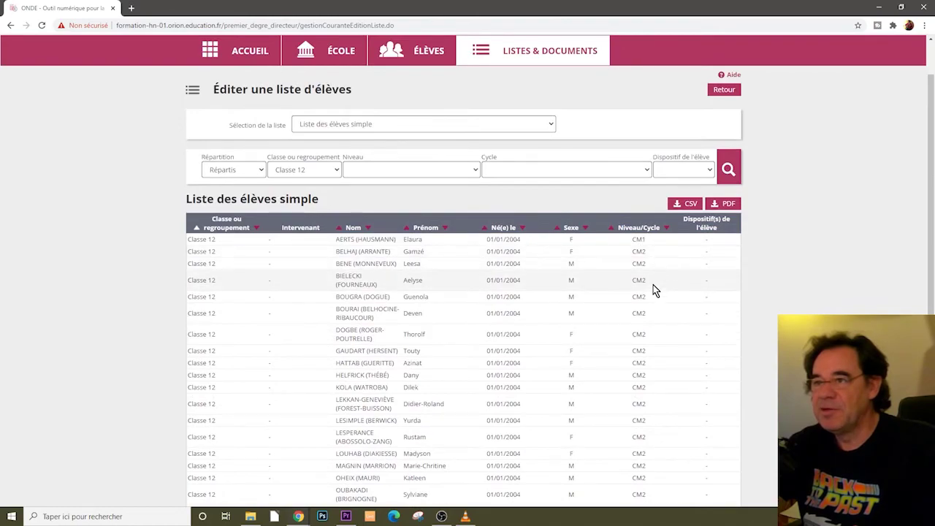
Generate the PDF version of the Classe 12 pupil list and review its pupils and levels.
click(723, 205)
click(514, 171)
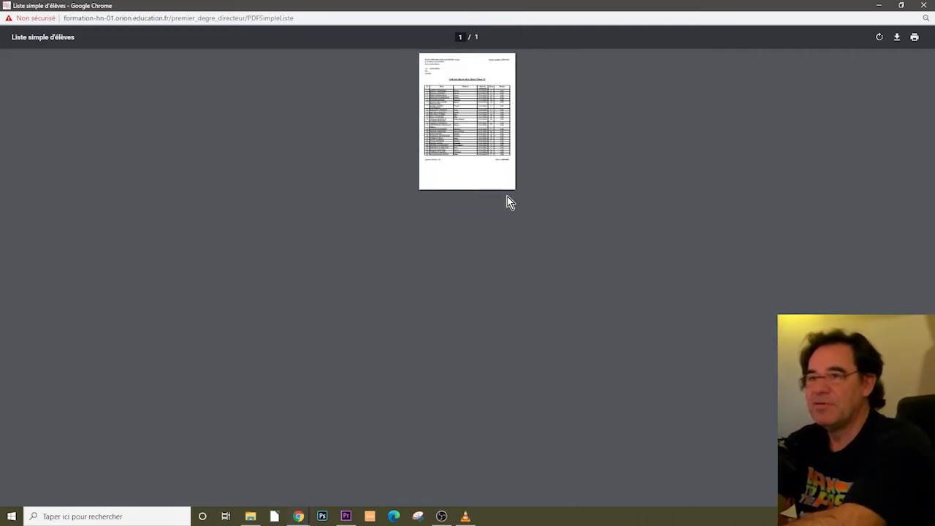
scroll(509, 203, up, 4)
scroll(509, 203, up, 1)
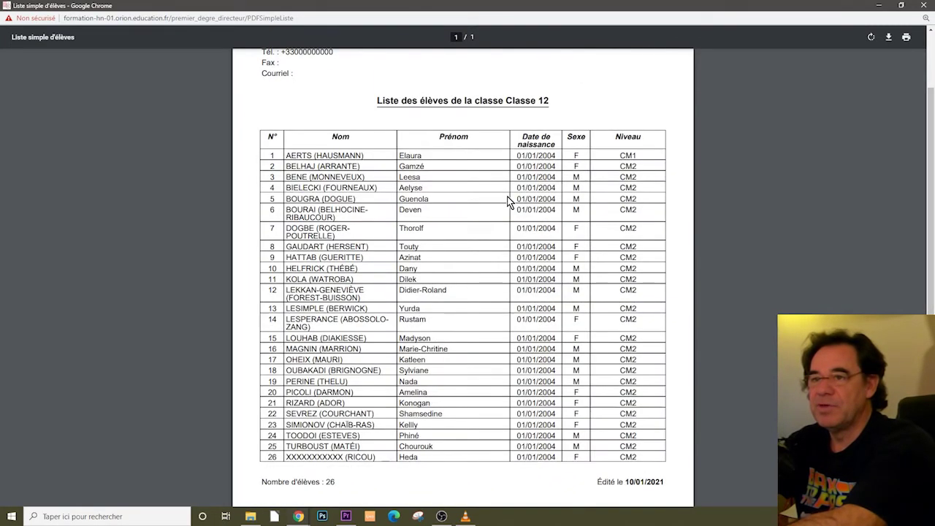
scroll(504, 198, down, 1)
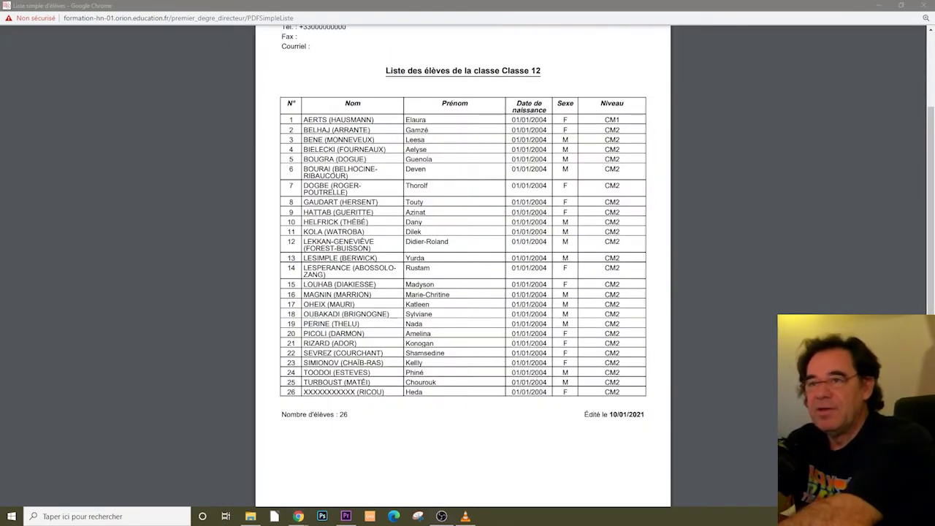
drag(322, 123, 630, 143)
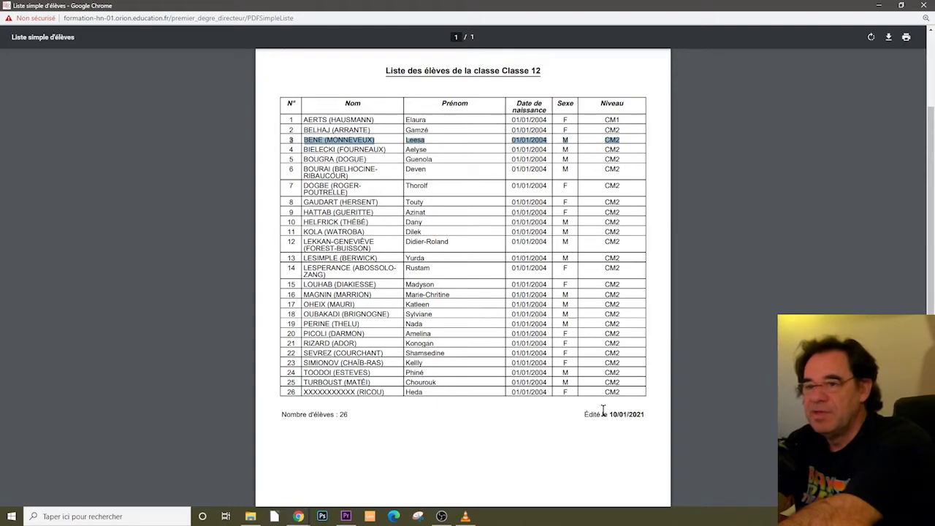